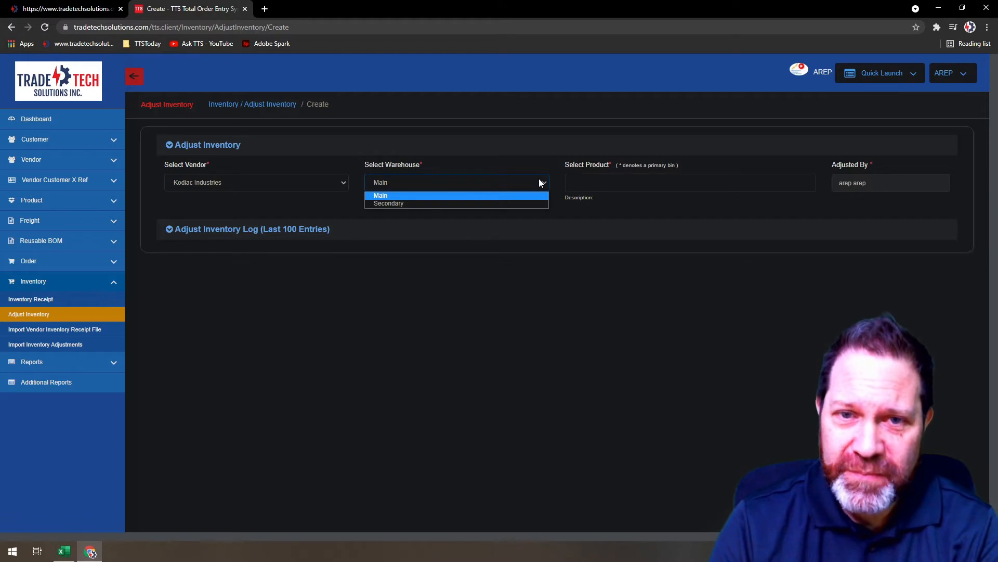
# Choose the Main warehouse and product 0300 in primary bin Bin001 for the inventory adjustment
pyautogui.click(402, 192)
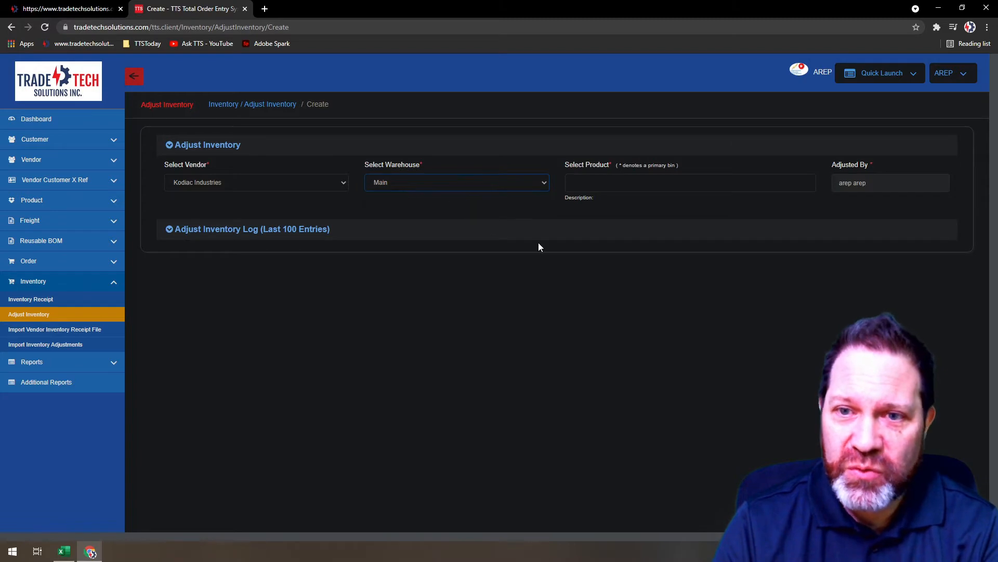
pyautogui.click(604, 186)
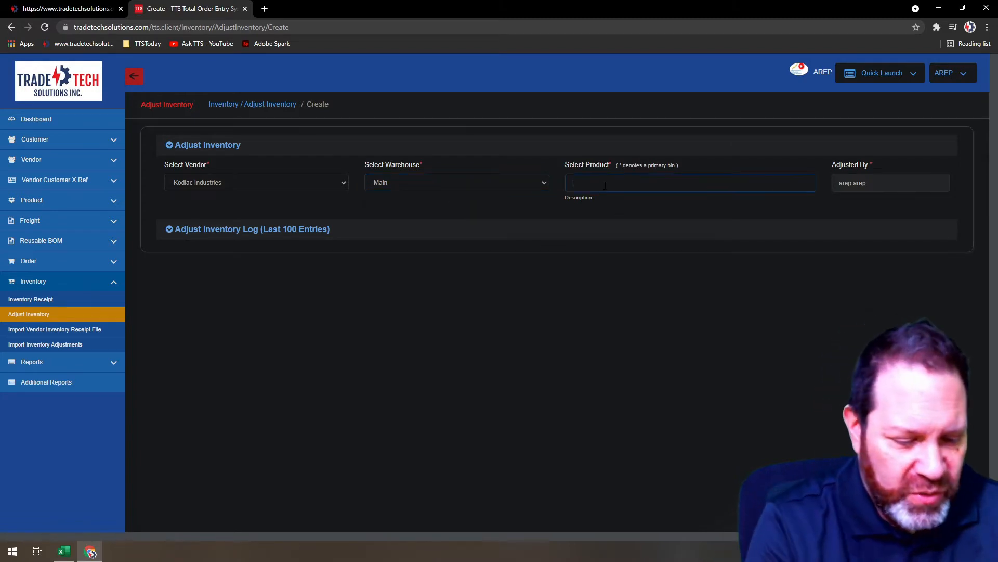
pyautogui.write('03')
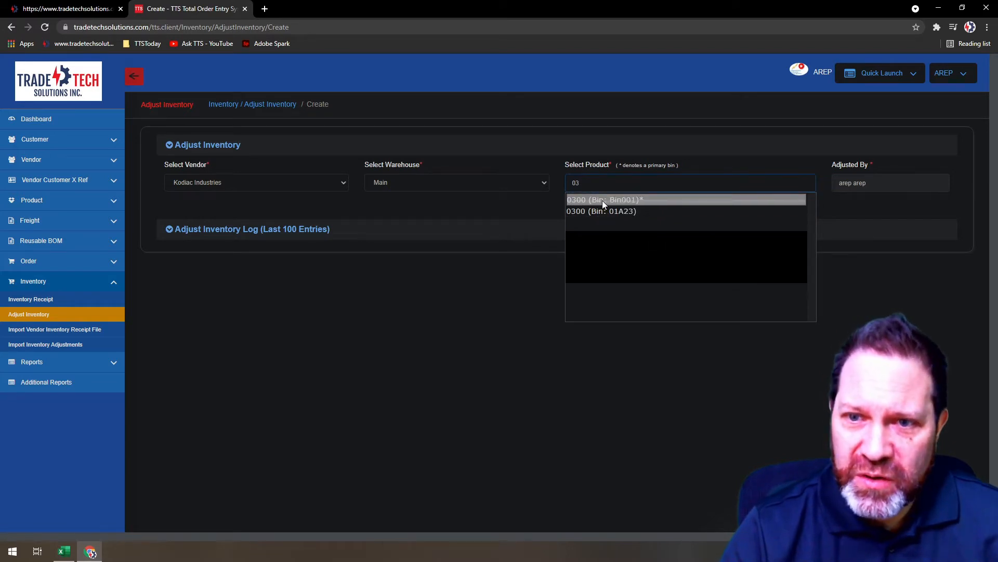
pyautogui.click(601, 200)
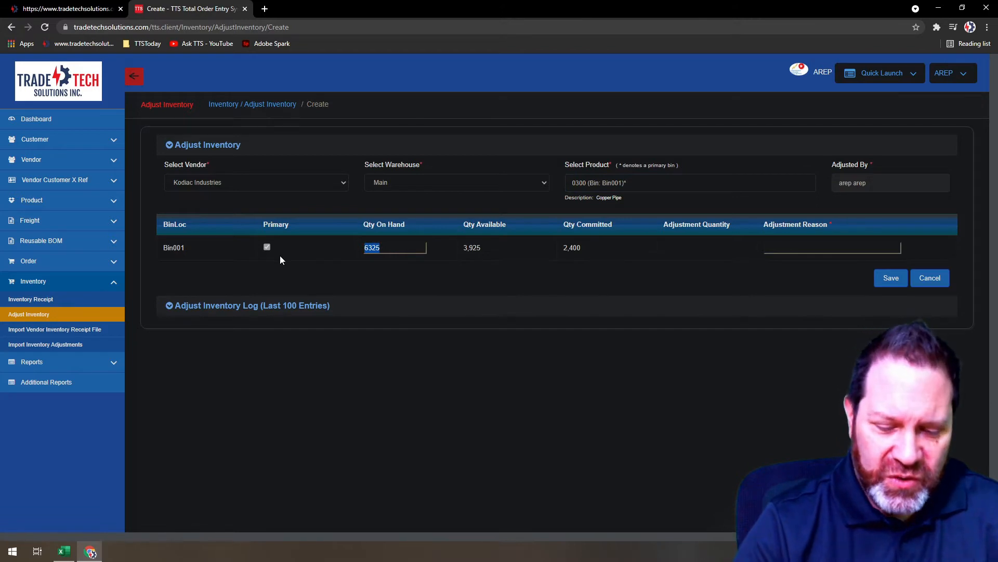
# Set the Bin001 quantity on hand to 6200, enter the adjustment reason "TTSToday Demo" and save the adjustment
pyautogui.write('622')
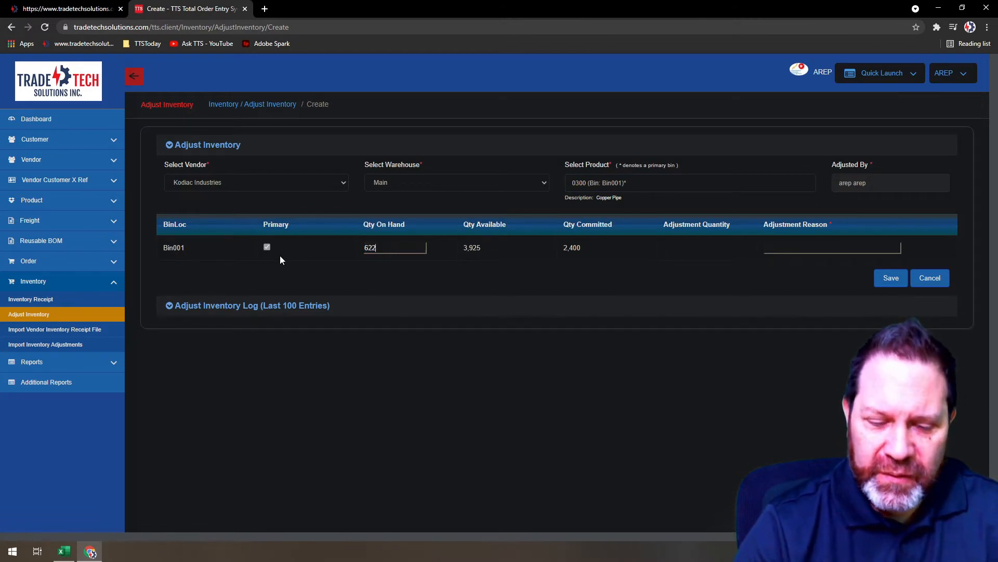
pyautogui.press('BackSpace')
pyautogui.write('00')
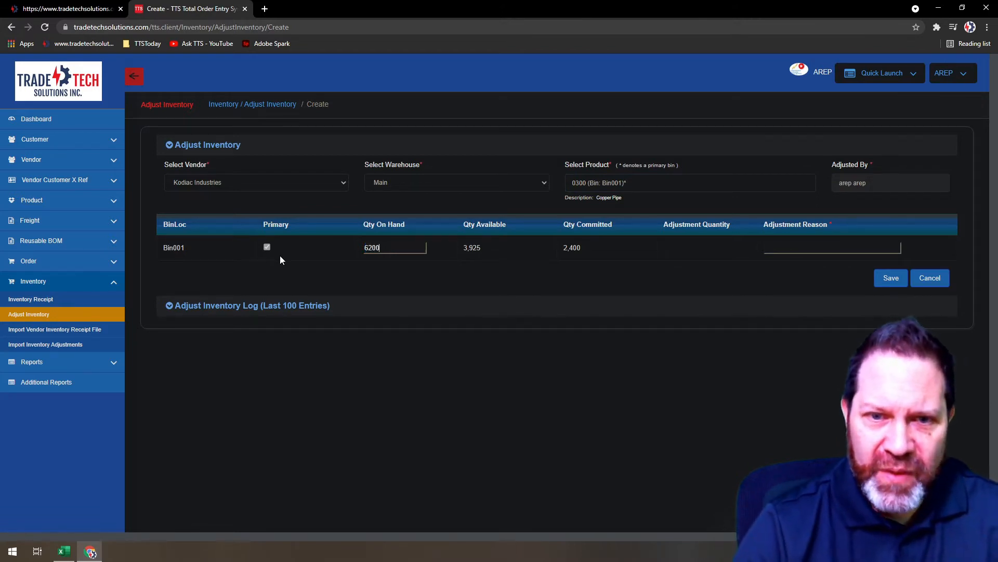
pyautogui.click(281, 257)
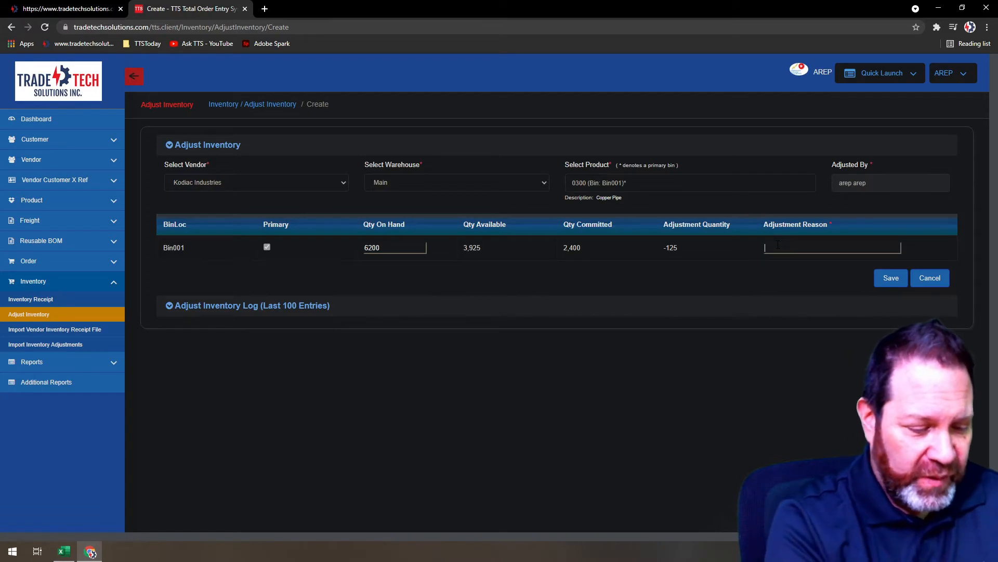
pyautogui.write('TTST')
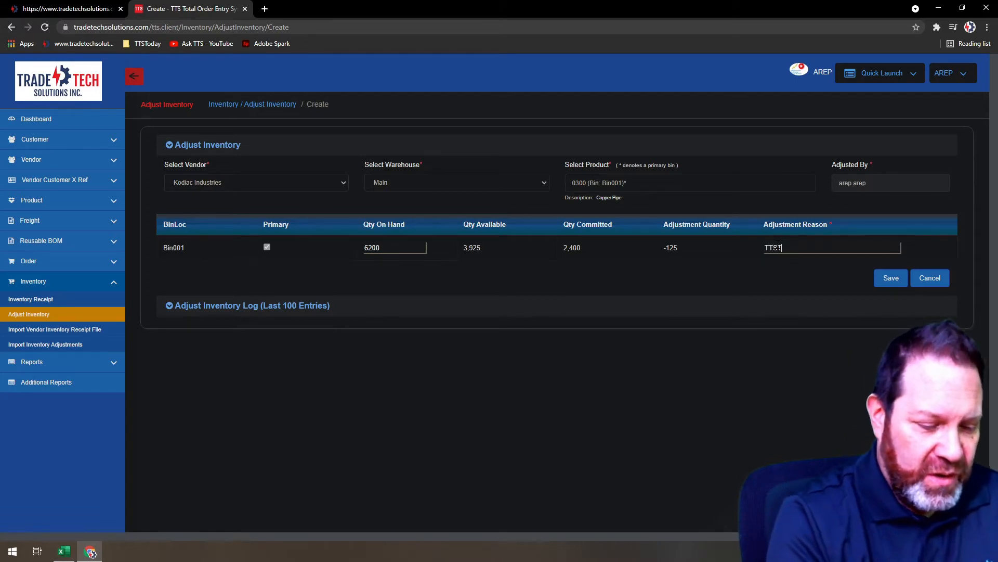
pyautogui.write('oday Demo')
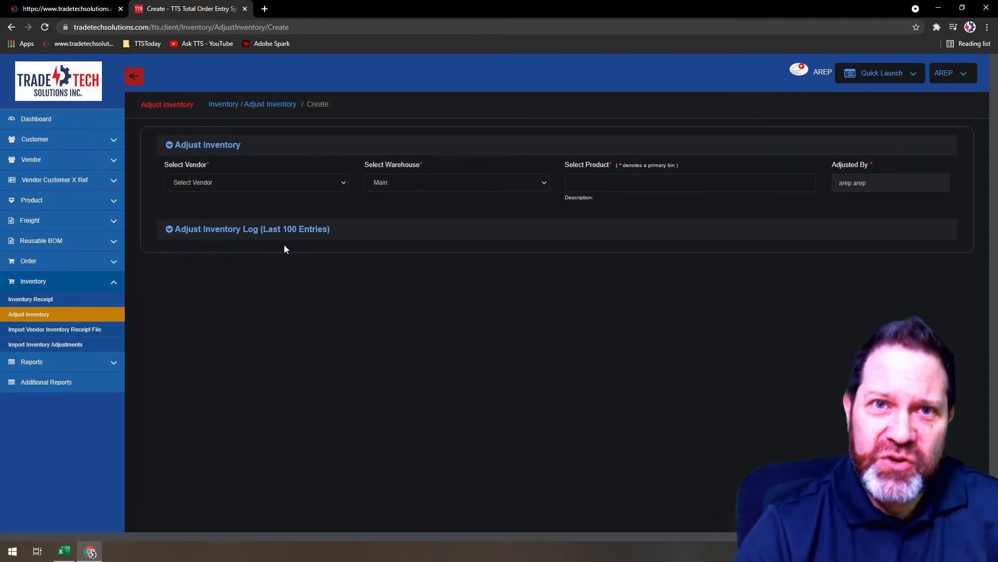
# Expand the Adjust Inventory Log, look through its entries and filter them by "kodi"
pyautogui.click(170, 233)
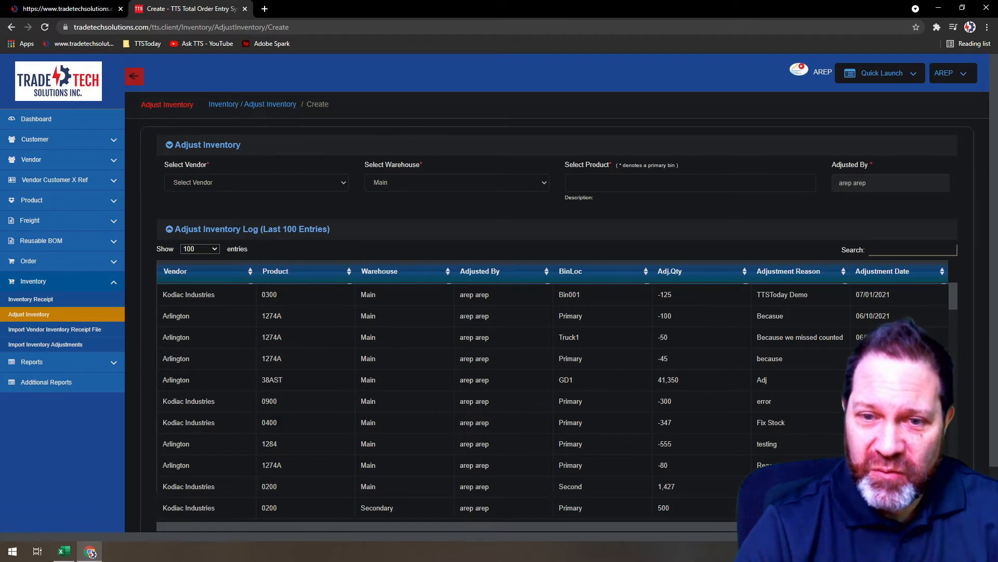
pyautogui.scroll(-9, 560, 348)
pyautogui.scroll(9, 560, 347)
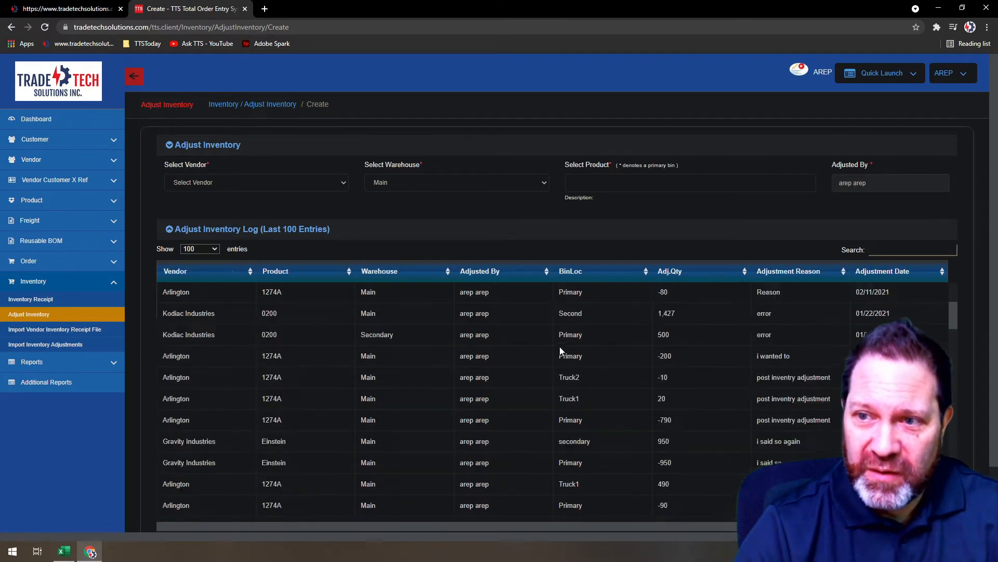
pyautogui.click(891, 250)
pyautogui.write('kodi')
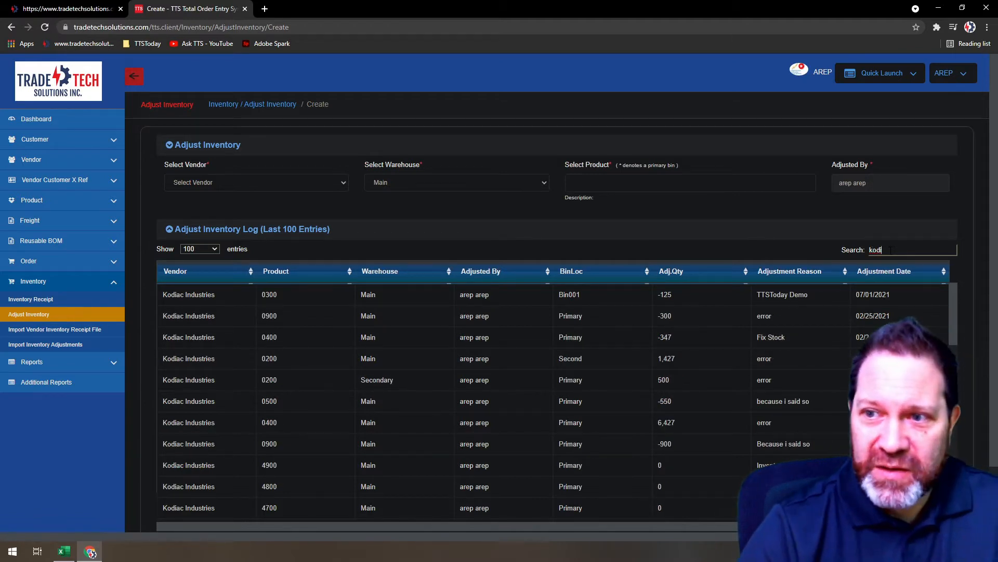
# Replace the adjustment log's search text with "ttstoda"
pyautogui.press('BackSpace')
pyautogui.press('BackSpace')
pyautogui.press('BackSpace')
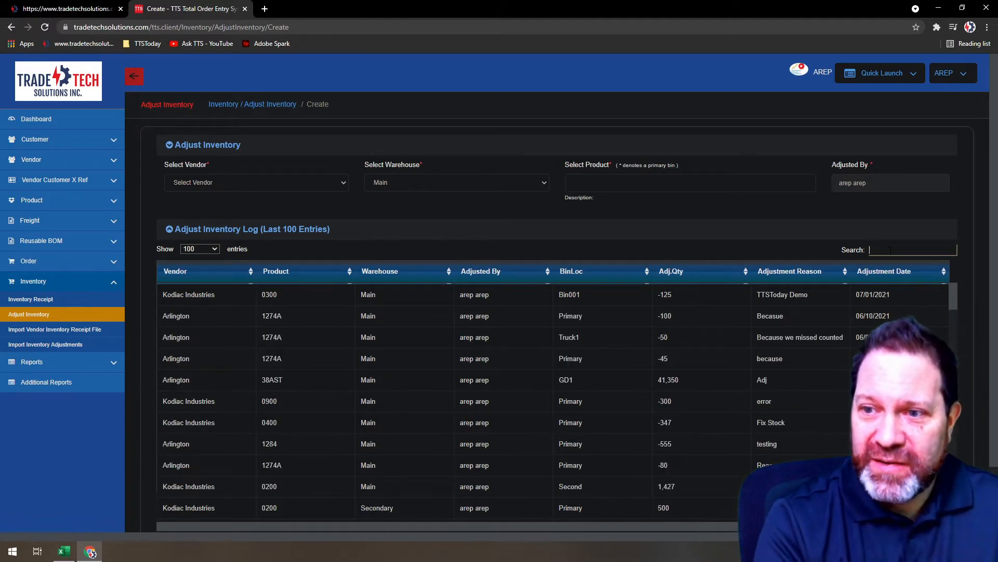
pyautogui.write('tts')
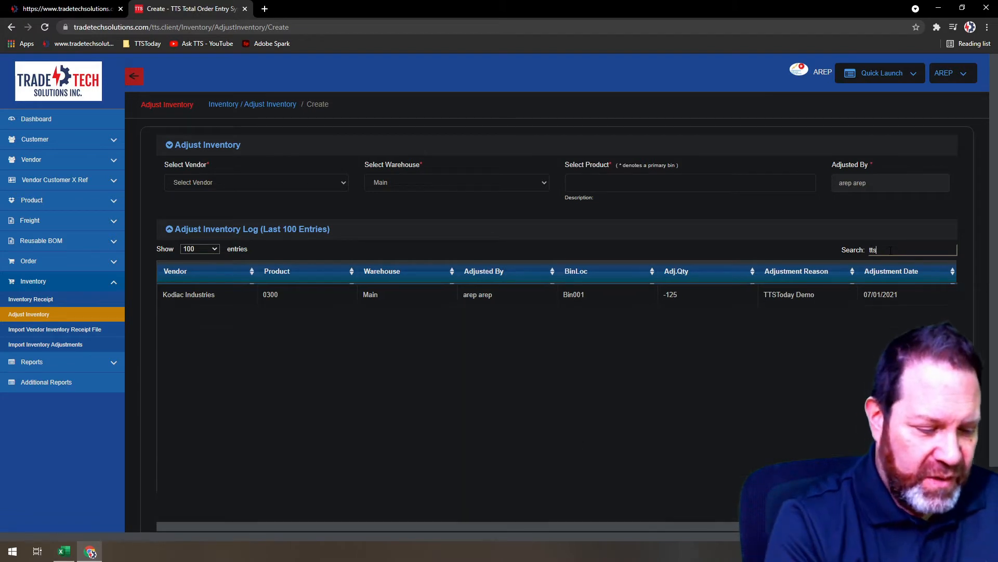
pyautogui.write('toda')
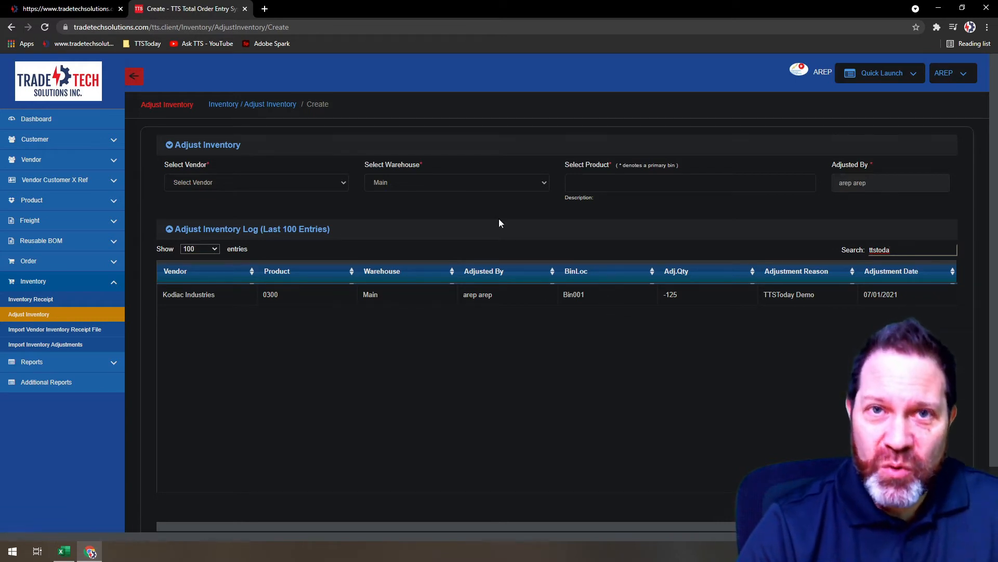
# Open the Inventory report page and set the report type to Inventory Adjustment
pyautogui.click(114, 364)
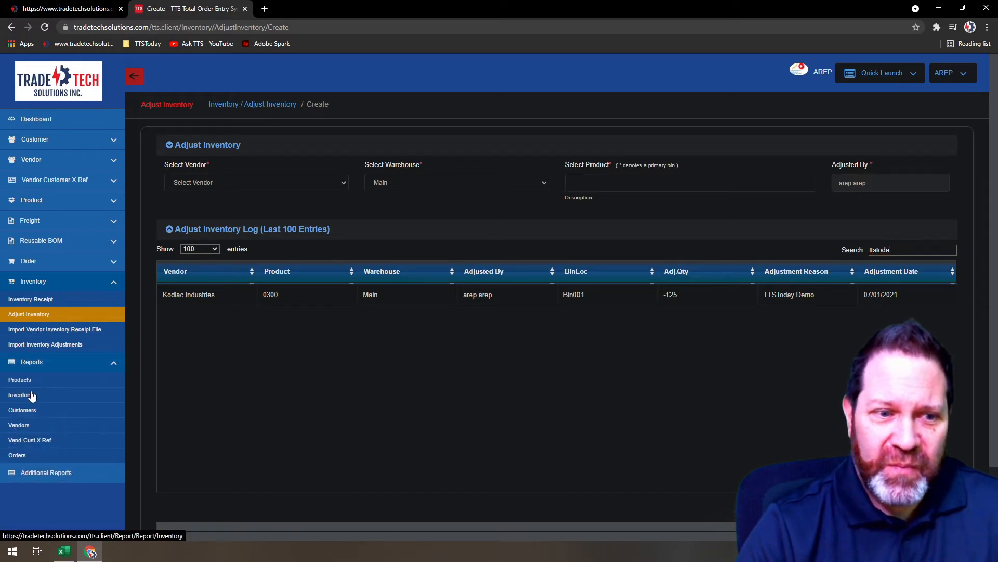
pyautogui.click(29, 396)
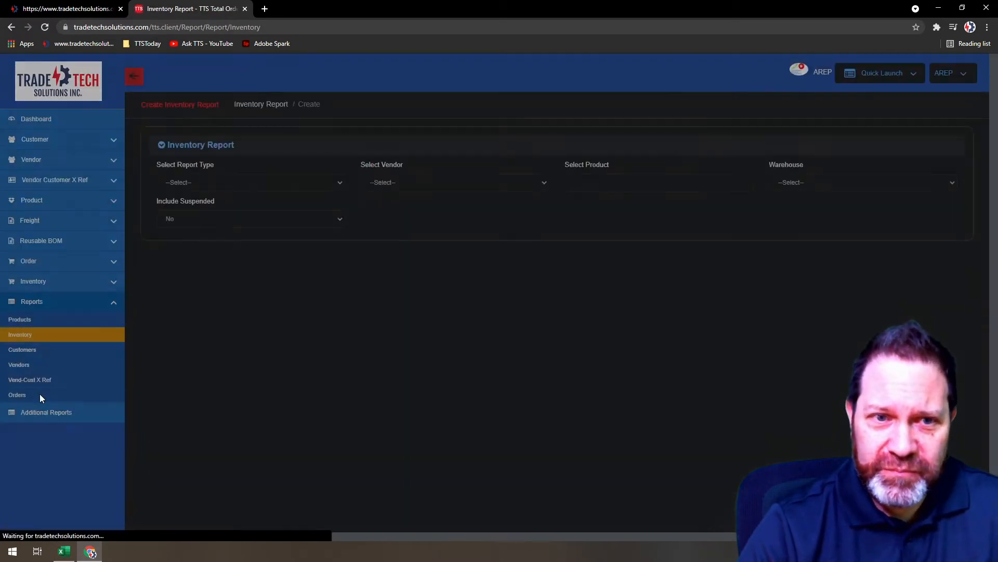
pyautogui.click(341, 182)
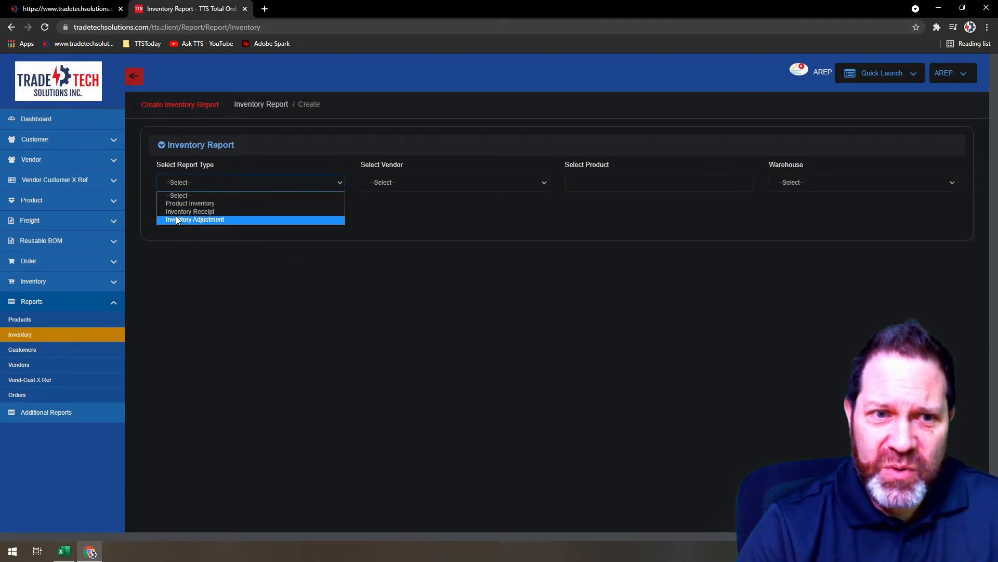
pyautogui.click(221, 219)
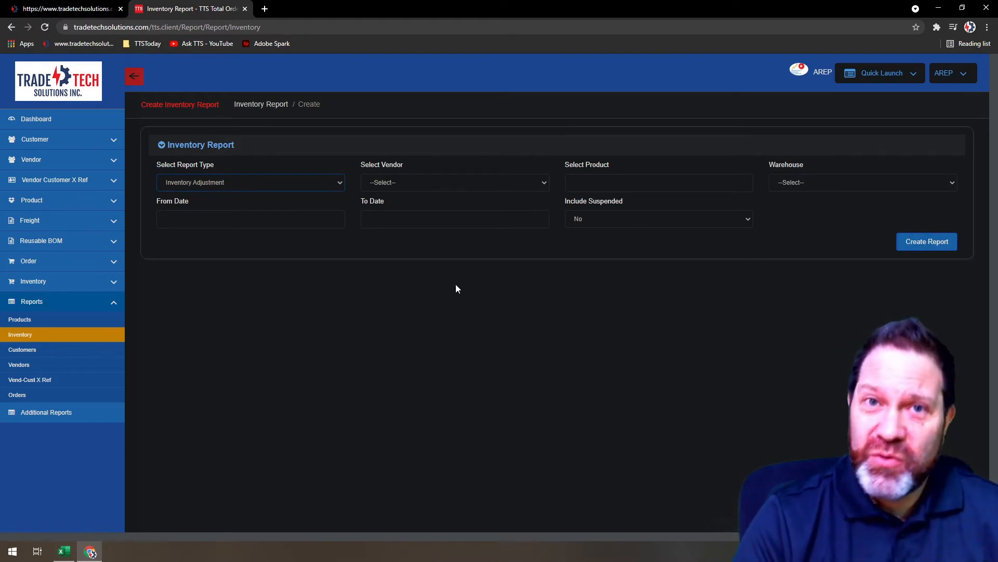
# Select Kodiac Industries as the report's vendor and create the report
pyautogui.click(544, 179)
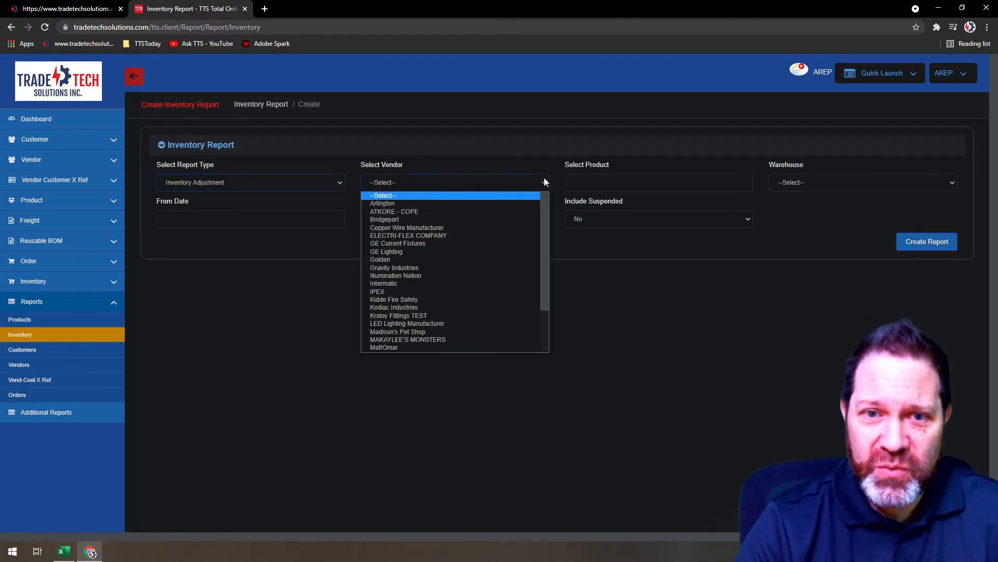
pyautogui.scroll(-2, 422, 333)
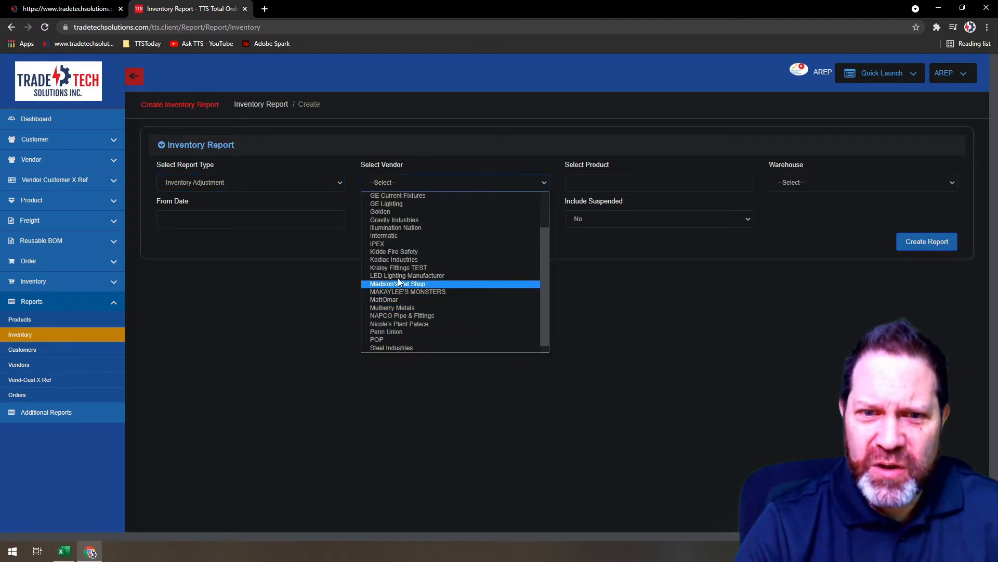
pyautogui.press('Escape')
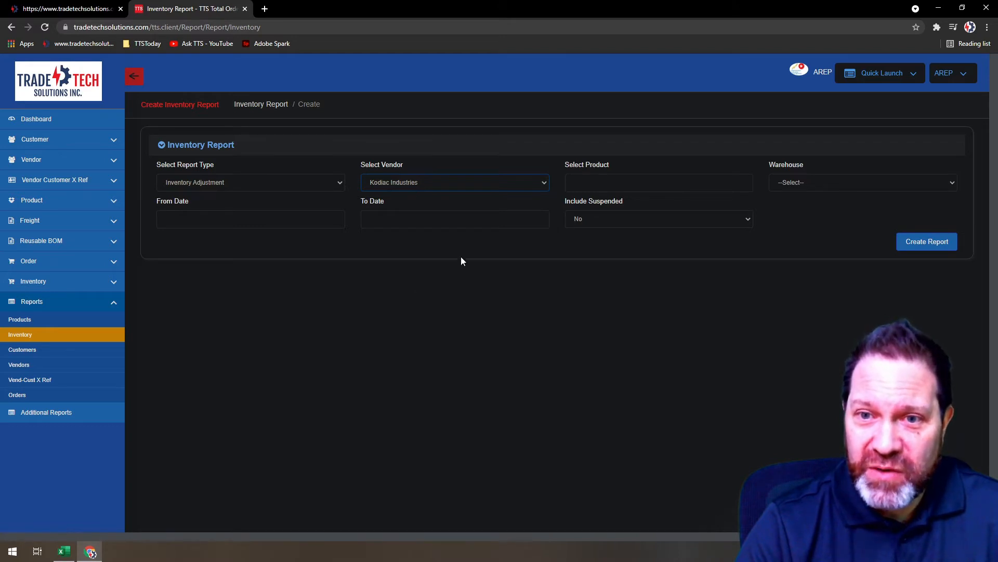
pyautogui.click(939, 246)
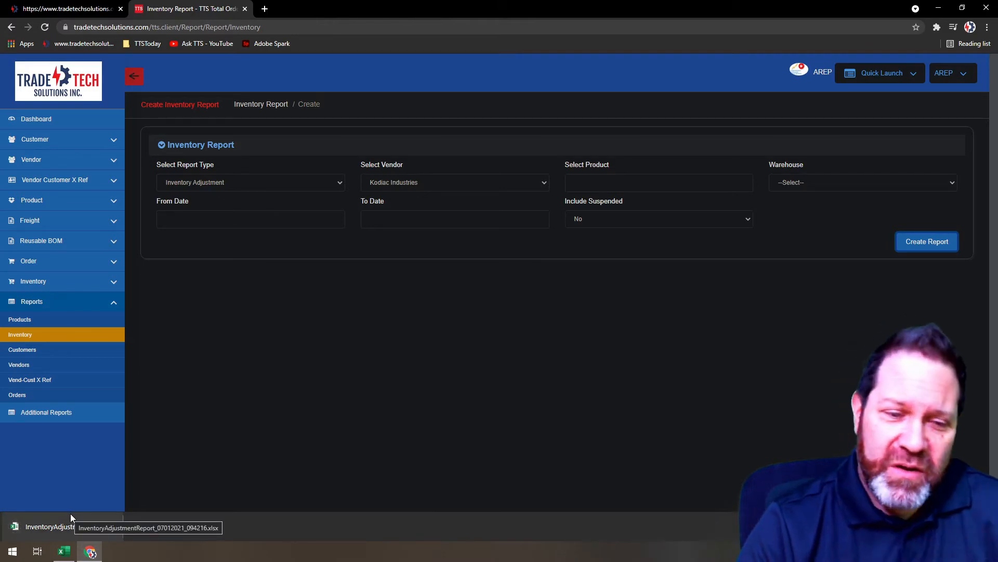
# Open the downloaded inventory adjustment report in Excel, maximize its window and review the column headings
pyautogui.click(42, 525)
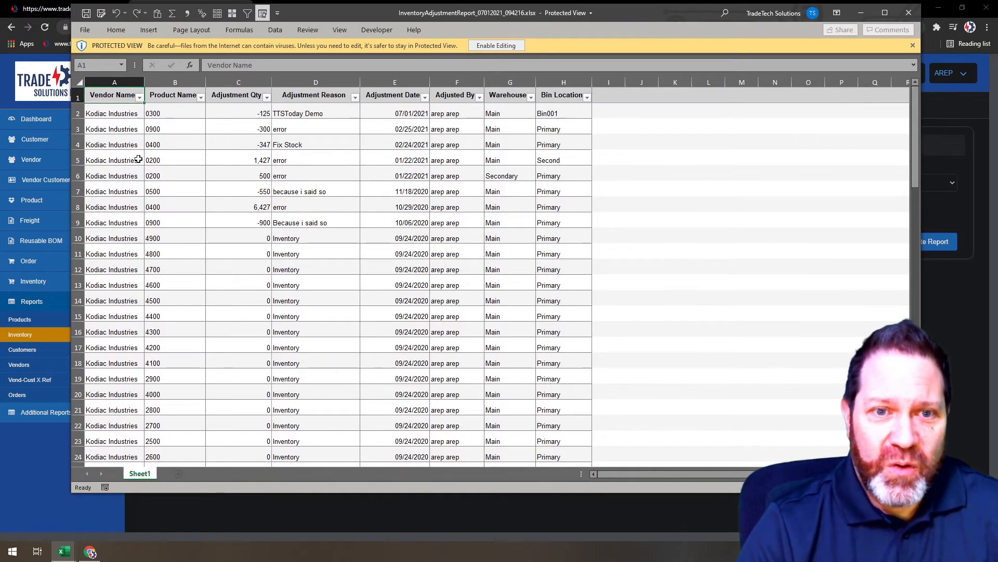
pyautogui.click(886, 19)
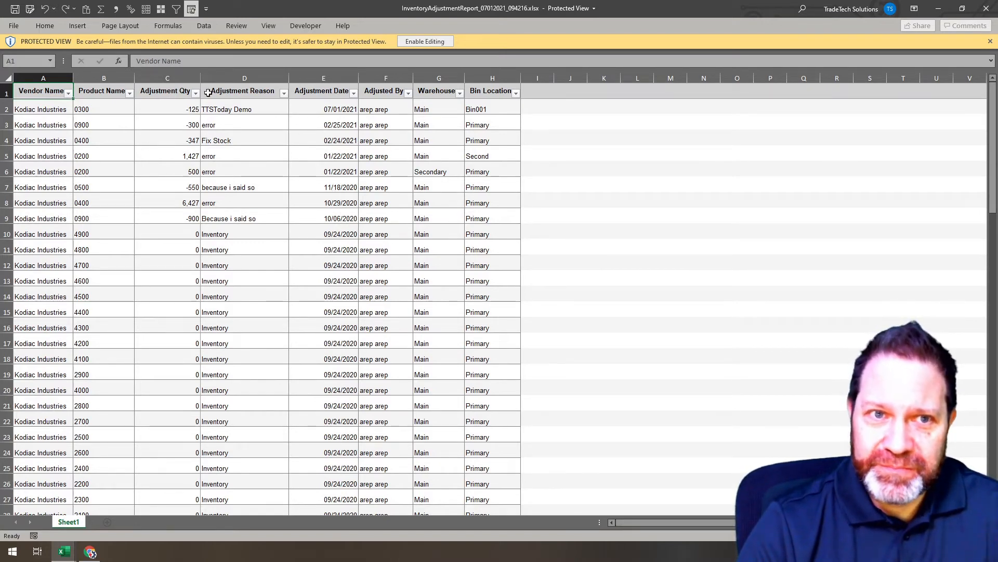
pyautogui.moveTo(70, 104); pyautogui.dragTo(500, 100)
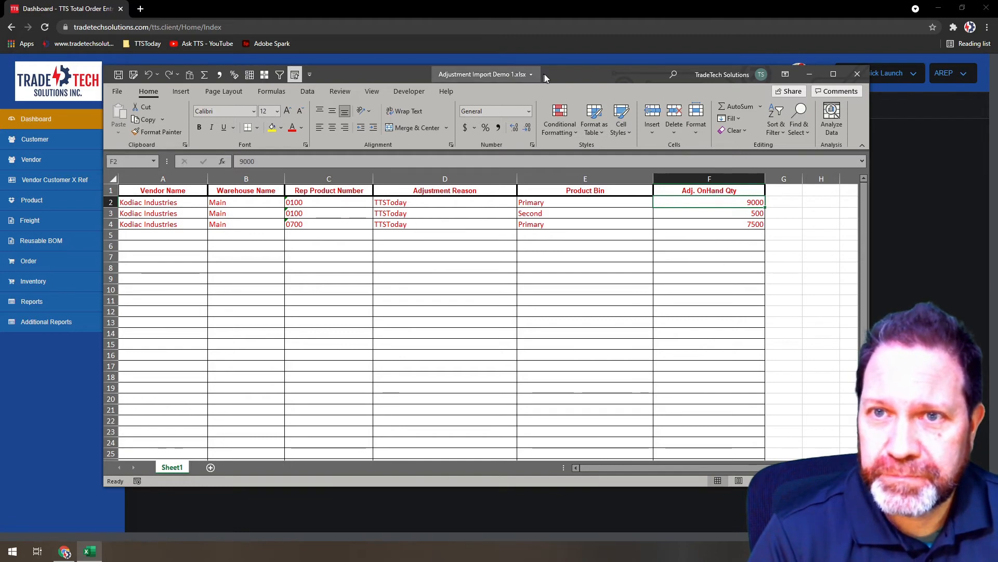
# Move the Adjustment Import Demo 1.xlsx window off this screen and open the Import Inventory Adjustments page
pyautogui.moveTo(544, 78); pyautogui.dragTo(997, 99)
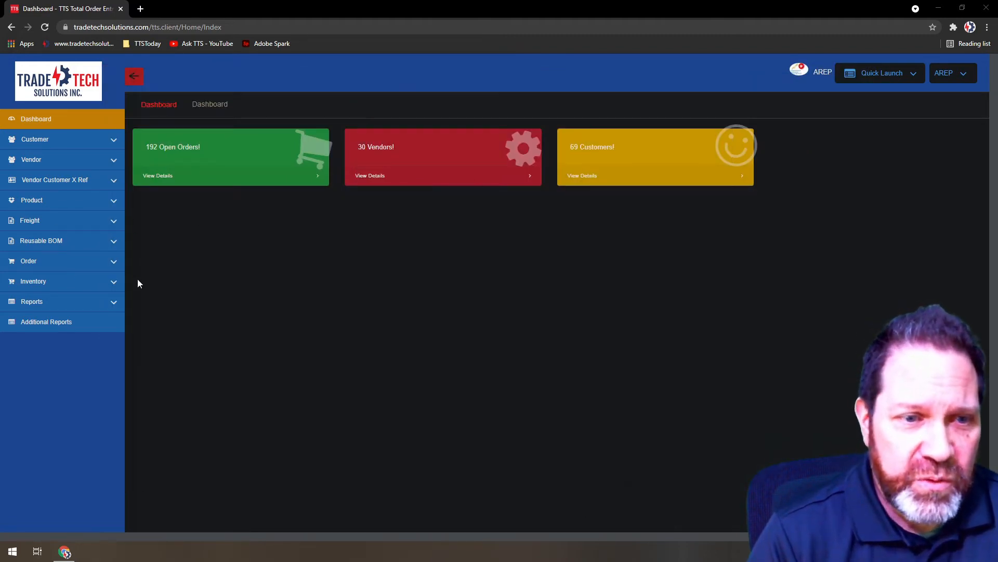
pyautogui.click(115, 281)
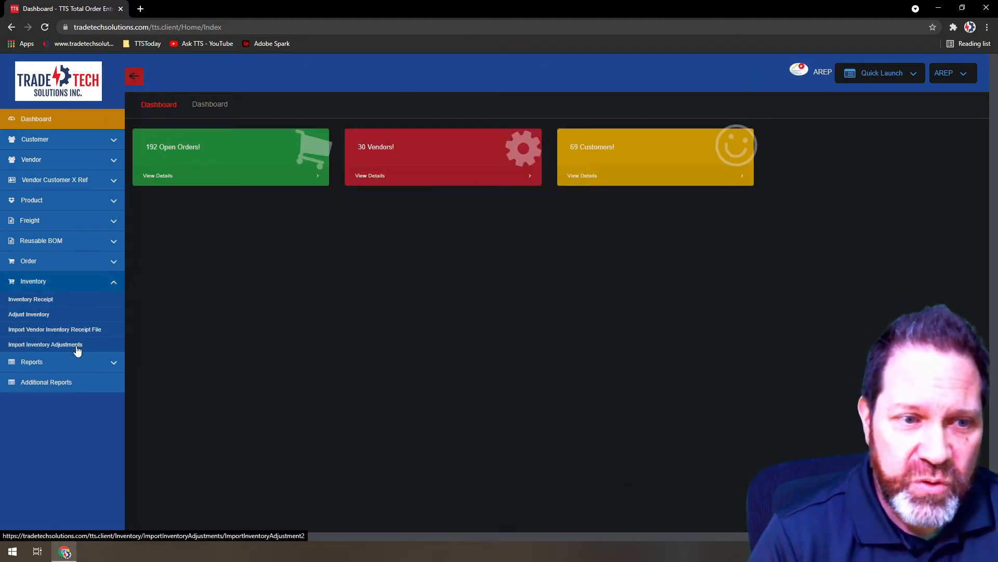
pyautogui.click(56, 345)
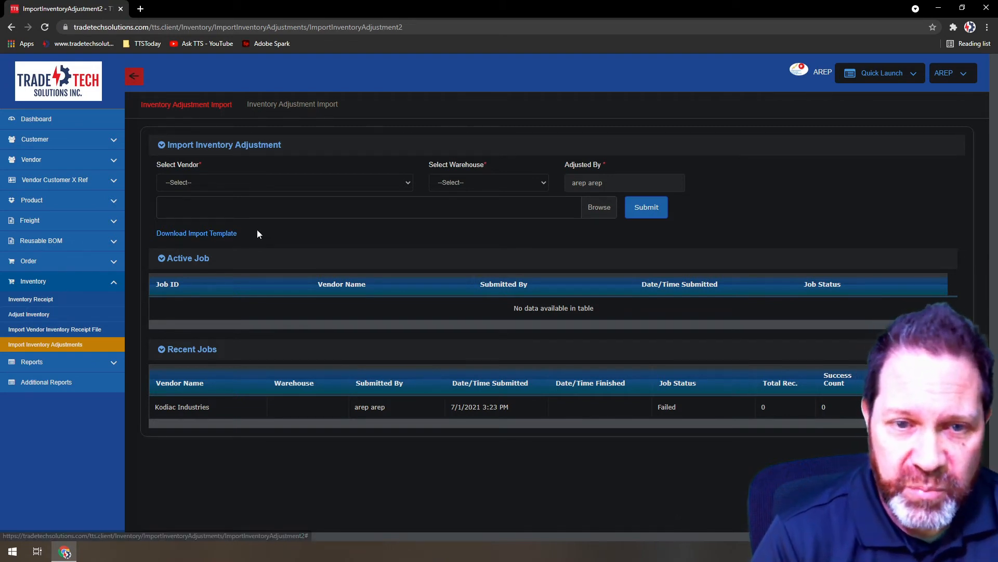
# Select vendor Kodiac Industries and warehouse Main for the inventory adjustment import
pyautogui.click(410, 182)
pyautogui.scroll(-3, 211, 323)
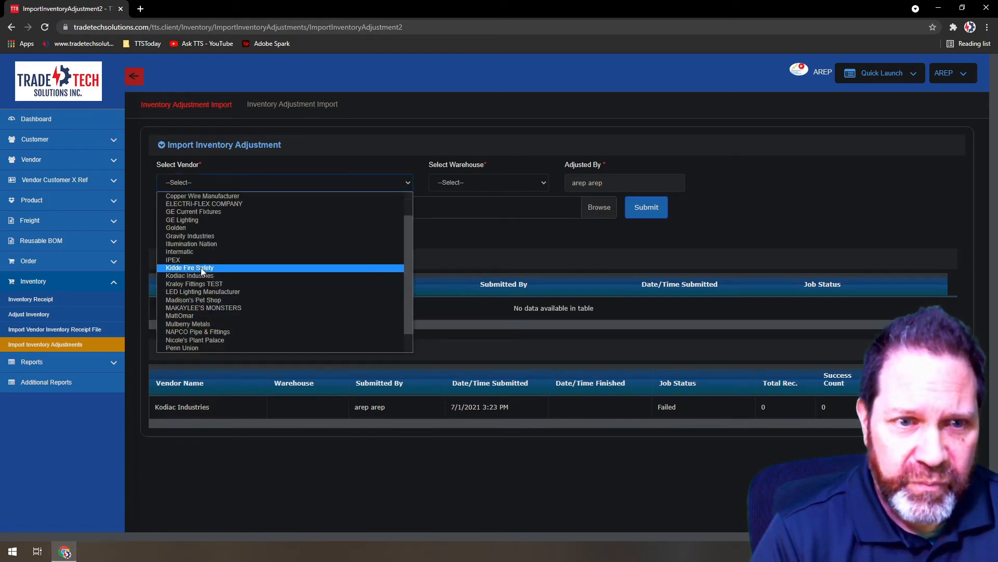
pyautogui.click(201, 268)
pyautogui.click(400, 181)
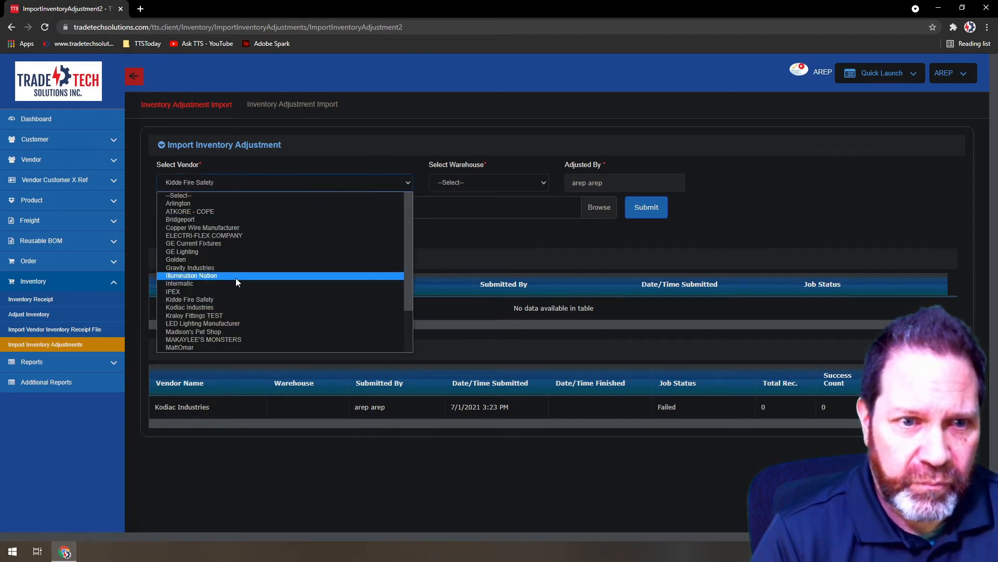
pyautogui.click(201, 306)
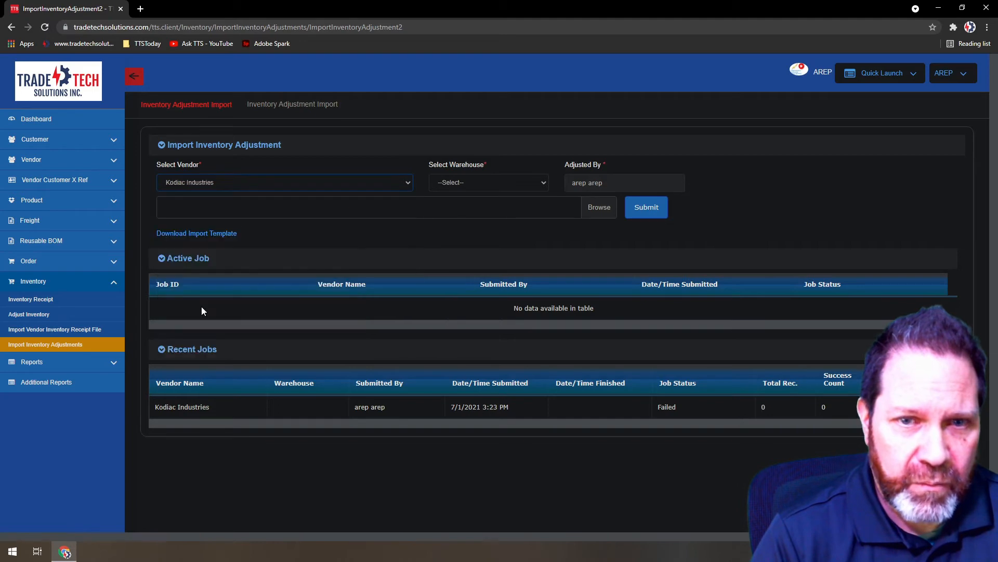
pyautogui.click(544, 183)
pyautogui.click(441, 204)
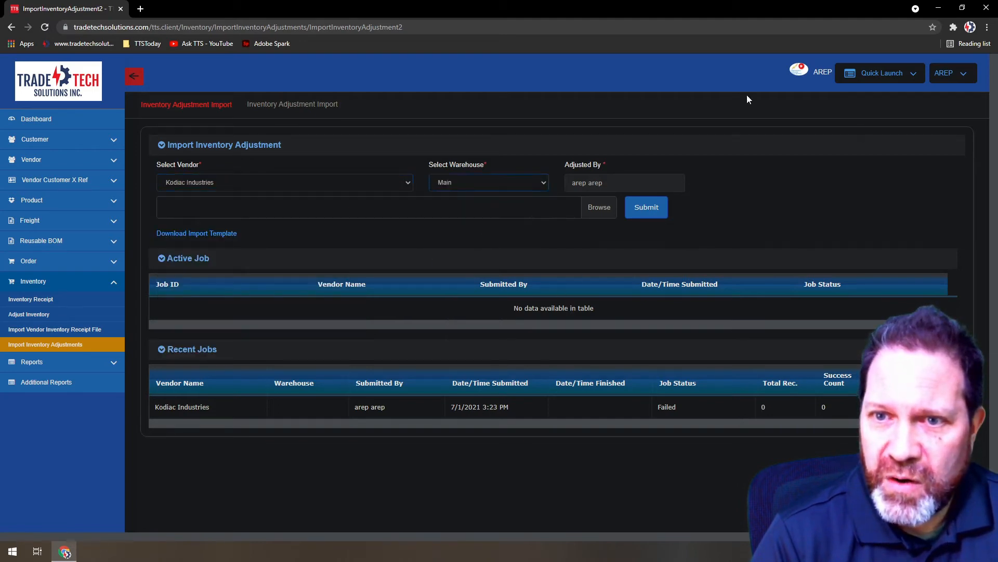
# Choose Adjustment Import Demo 1.xlsx as the import file and submit the inventory adjustment import
pyautogui.click(597, 206)
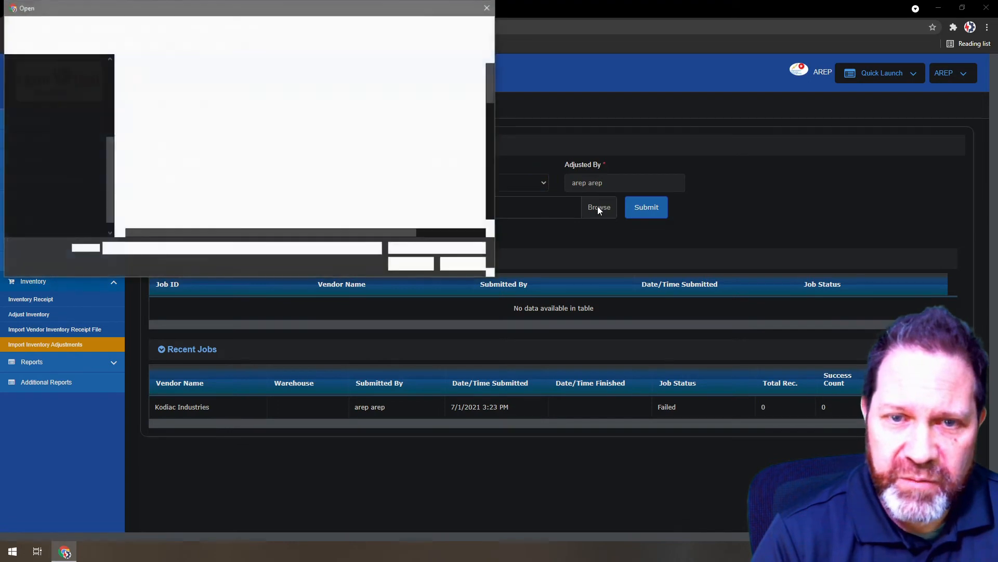
pyautogui.scroll(-3, 211, 136)
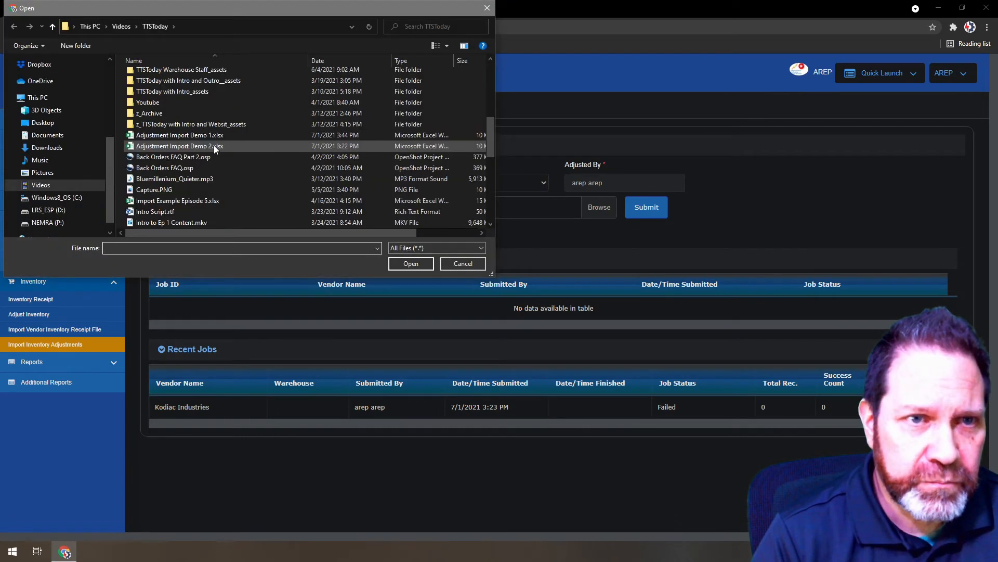
pyautogui.doubleClick(198, 136)
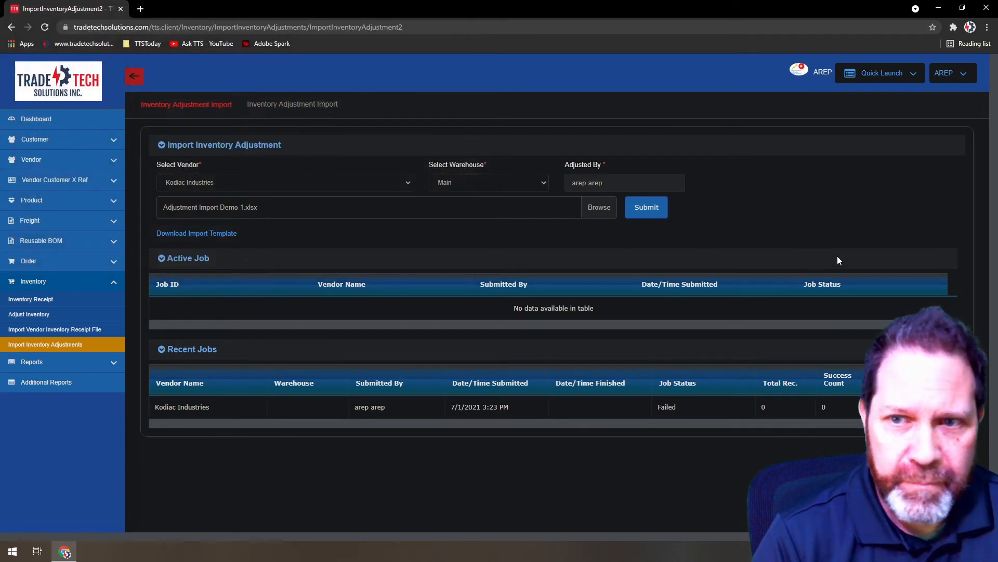
pyautogui.click(646, 208)
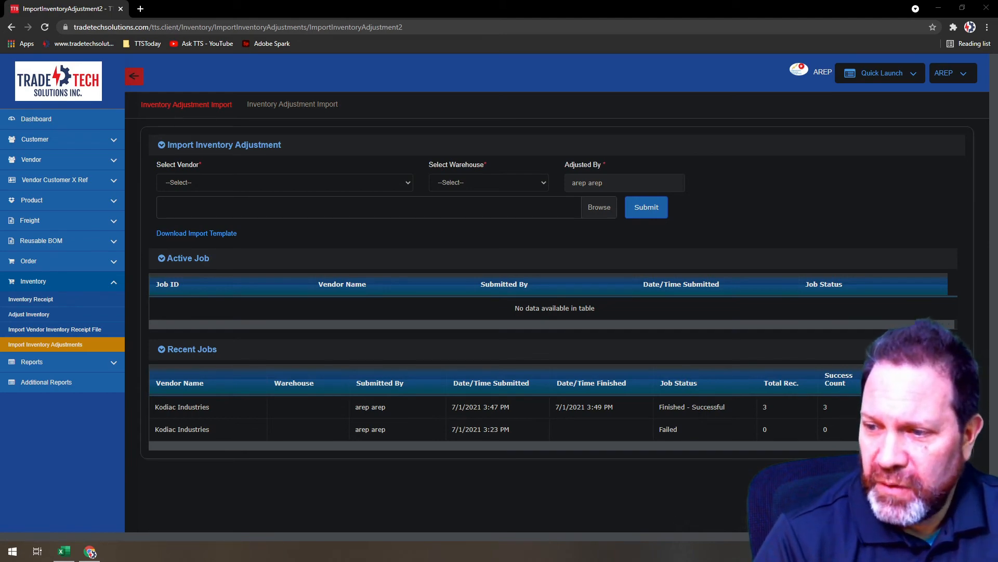
# Review all columns of the import results workbook in Excel and move its window off this screen
pyautogui.click(69, 555)
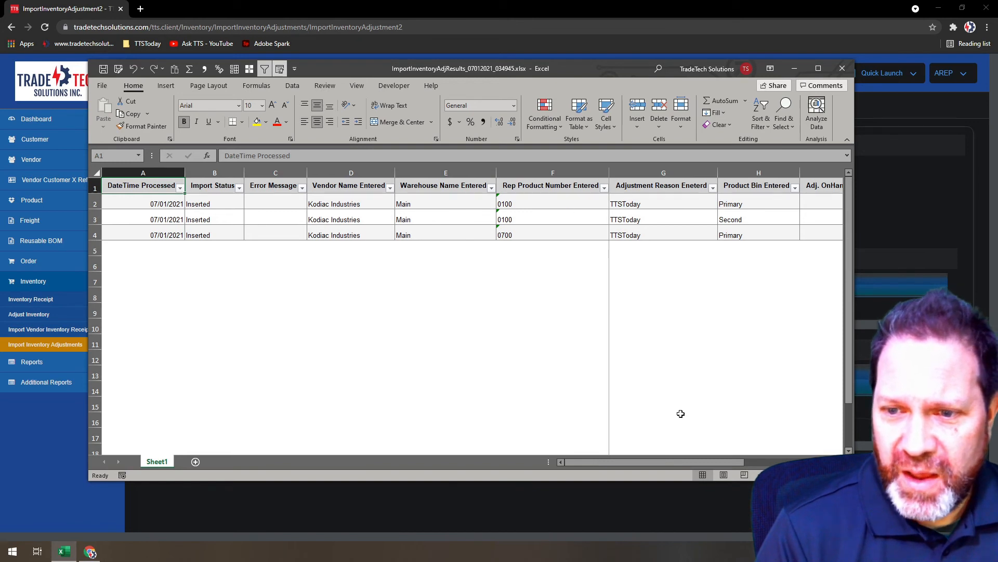
pyautogui.moveTo(644, 462); pyautogui.dragTo(741, 451)
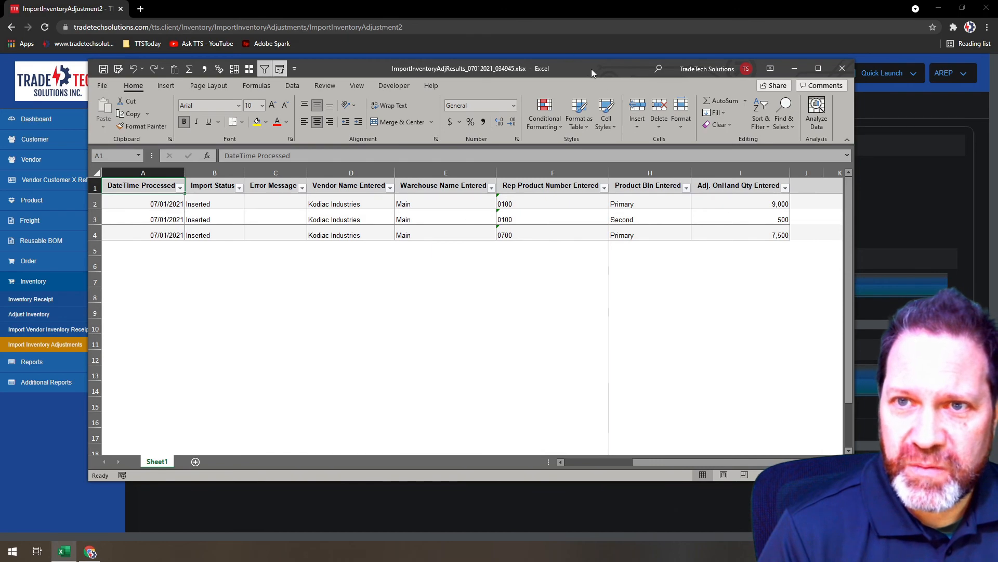
pyautogui.moveTo(580, 69); pyautogui.dragTo(997, 73)
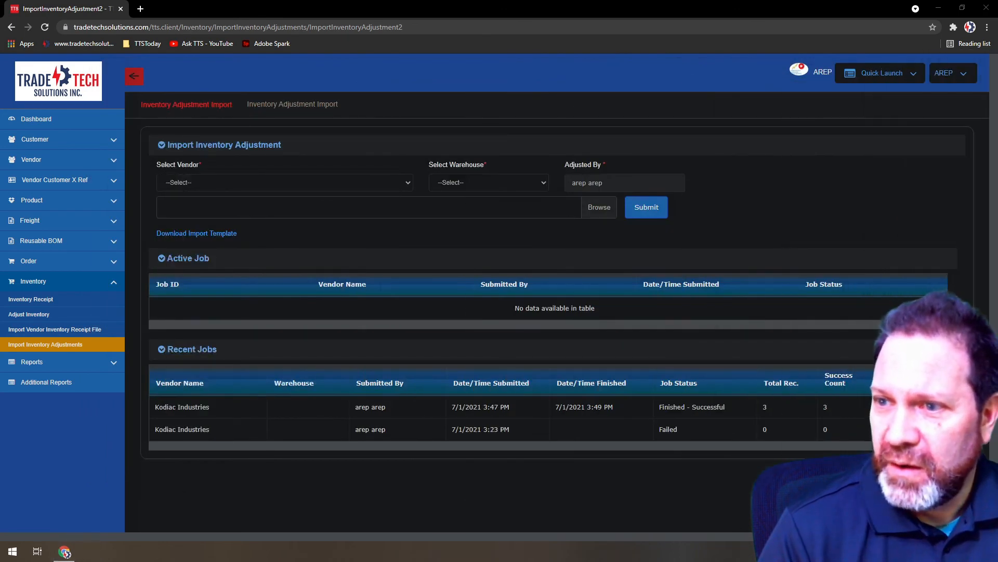
# Open the Adjust Inventory page and expand the Adjust Inventory Log to check the imported adjustments
pyautogui.click(30, 315)
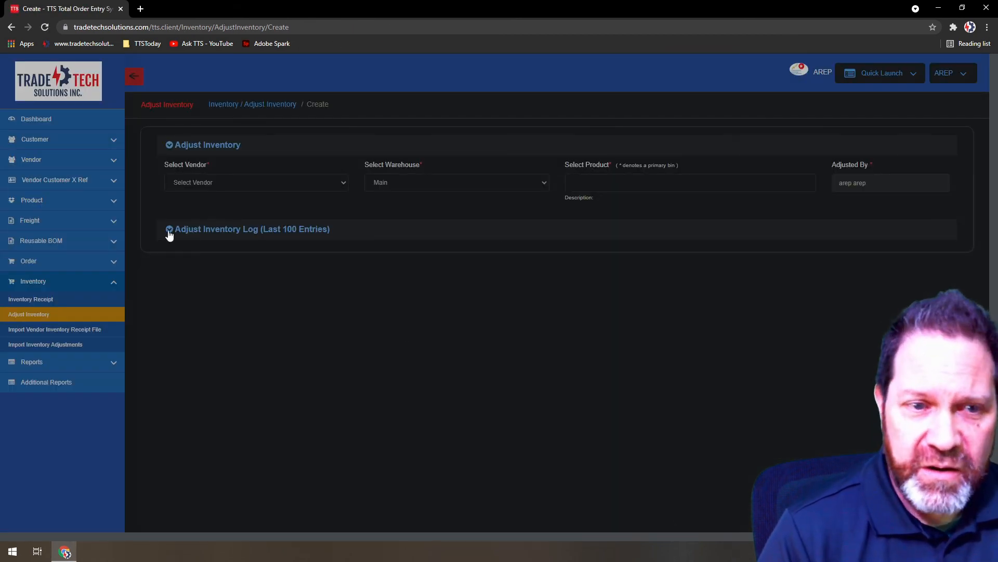
pyautogui.click(167, 232)
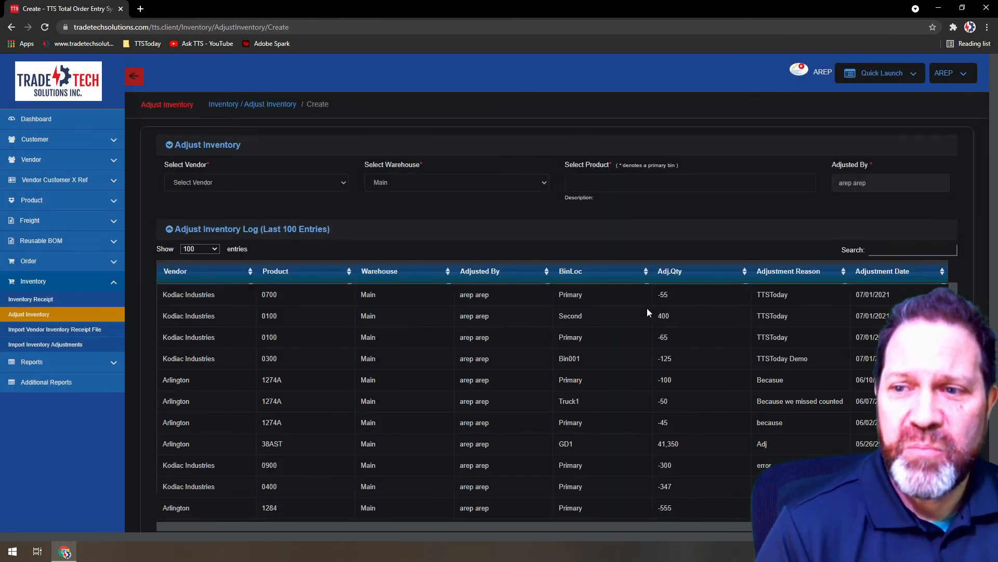